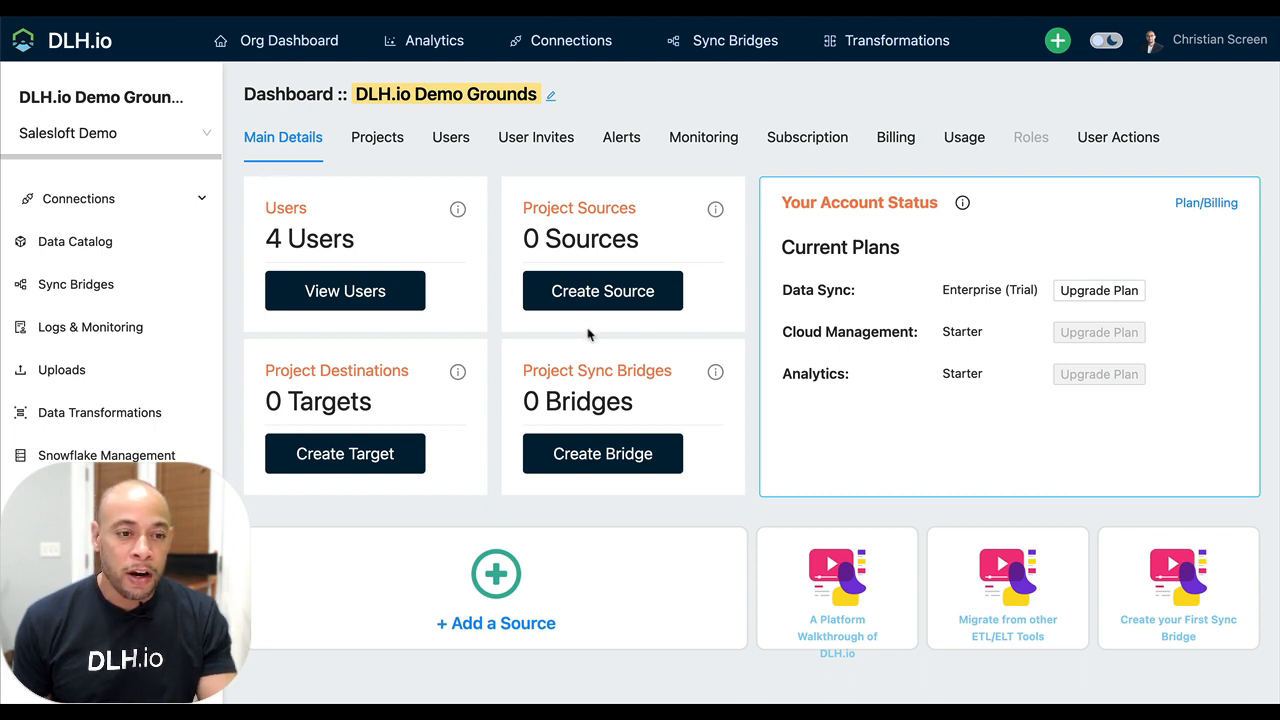
Start a new source connection and choose the Salesloft connector by searching the vendors for "sale"
left_click(665, 297)
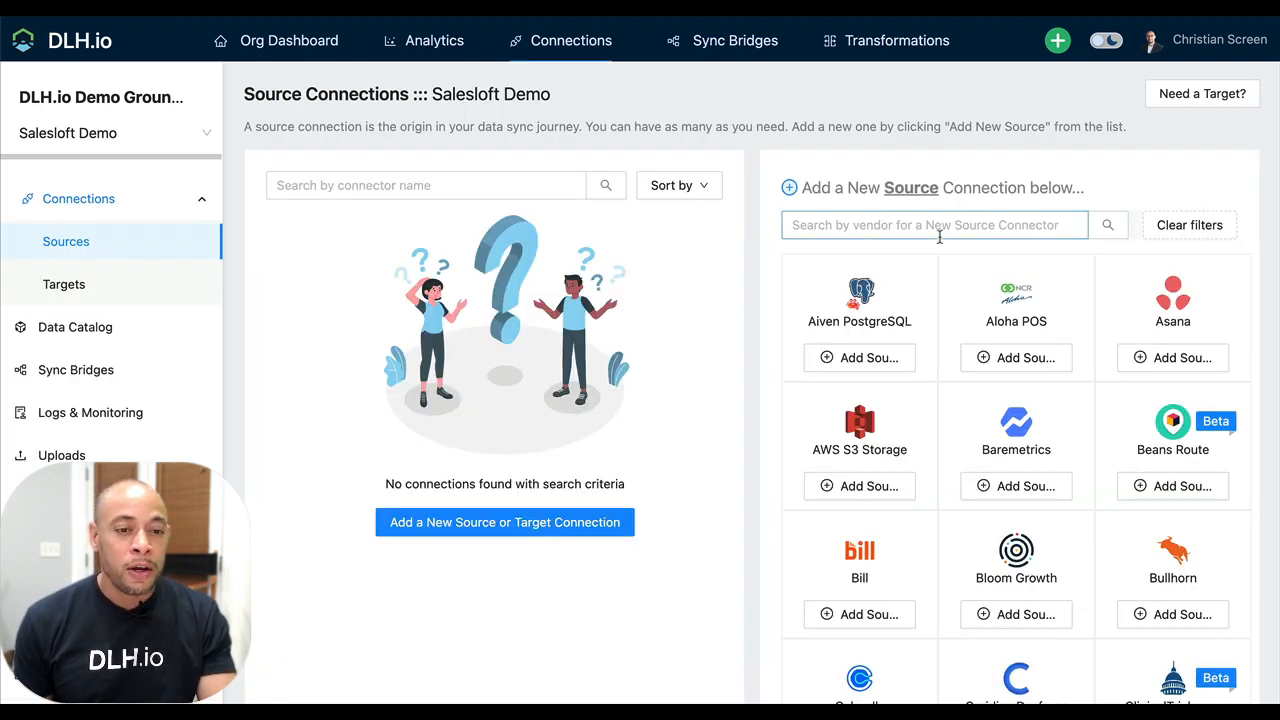
left_click(945, 234)
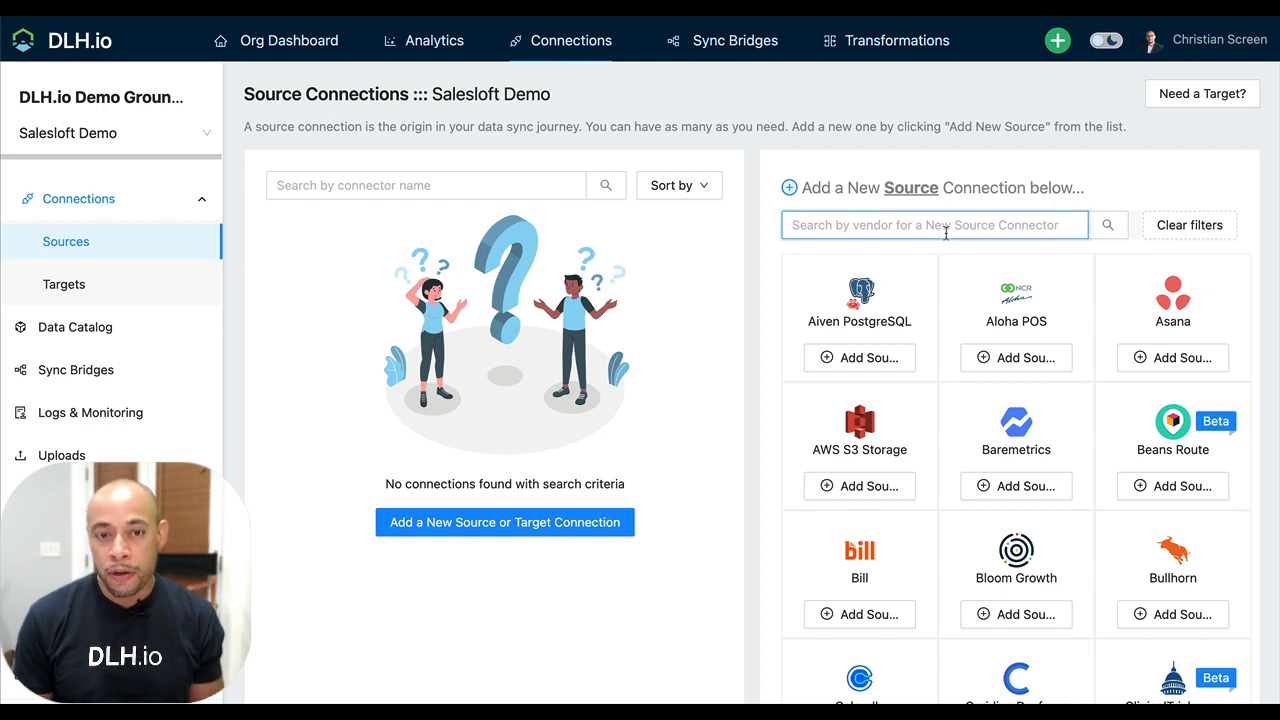
type("salel")
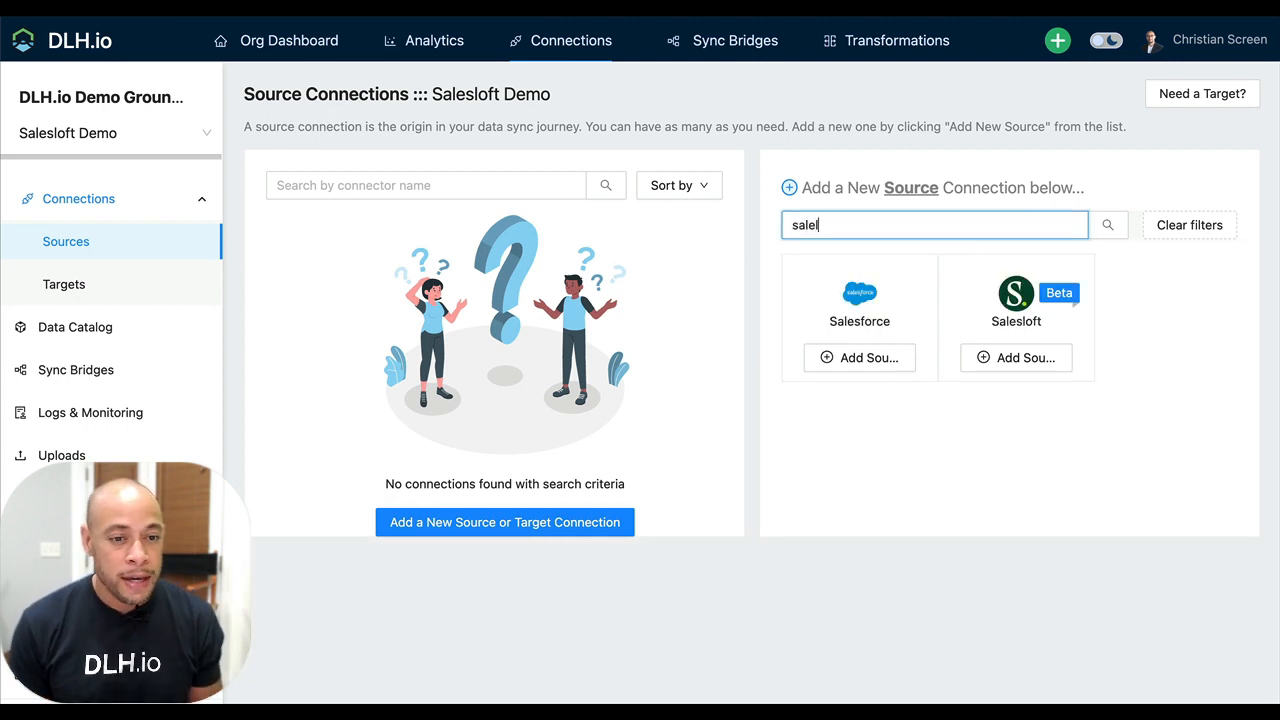
key("BackSpace")
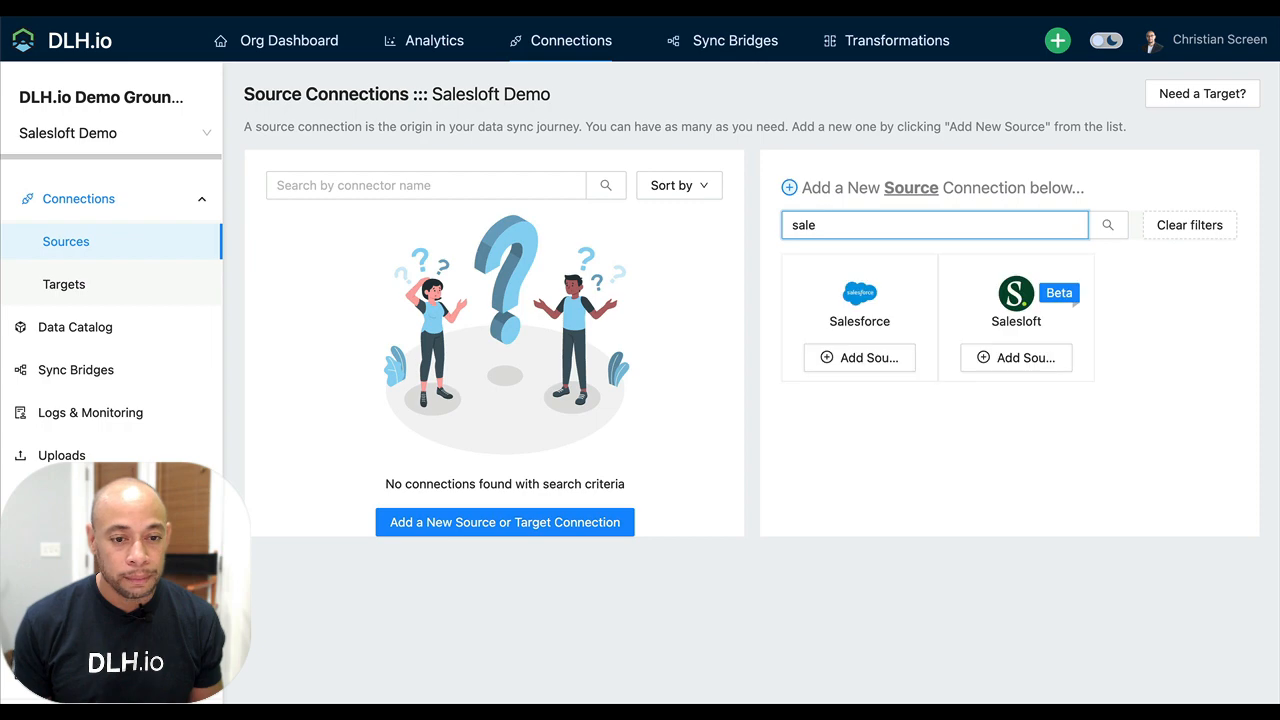
left_click(1031, 365)
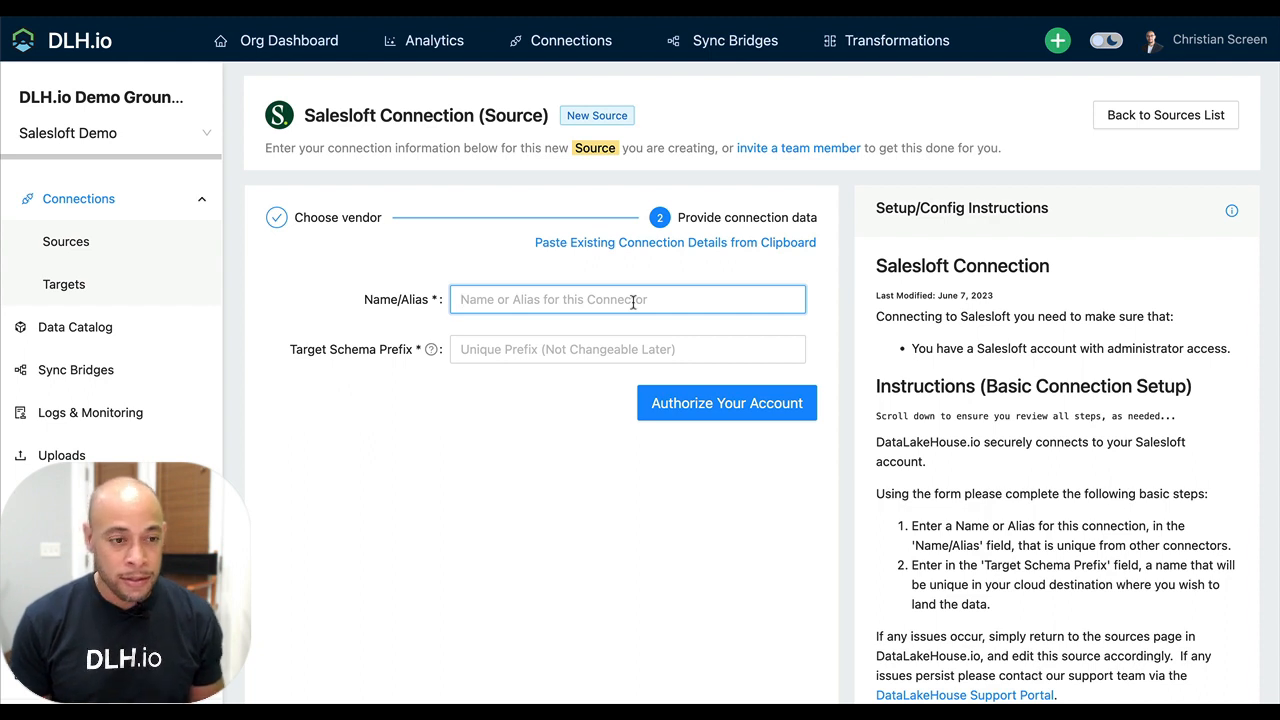
Name the Salesloft source "Our Key Salesloft Account" and set its target schema prefix to OurKeySalesloft
type("Our Key ")
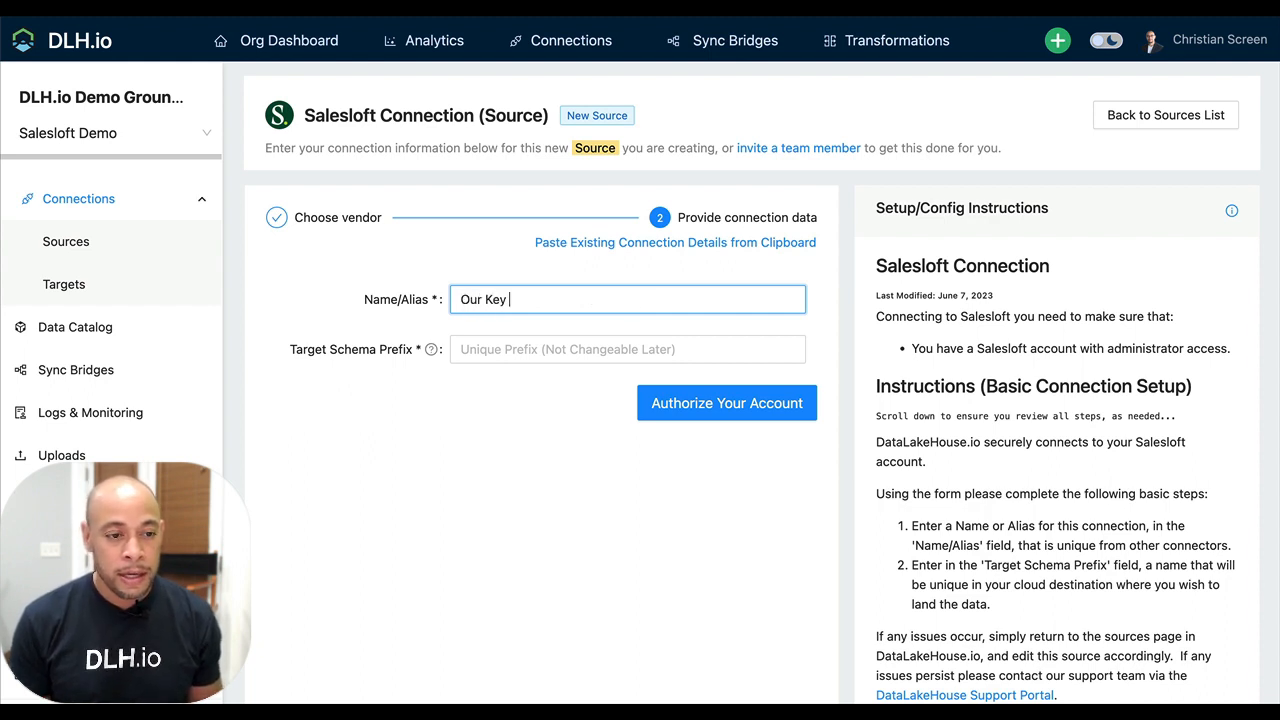
type("Saleslof")
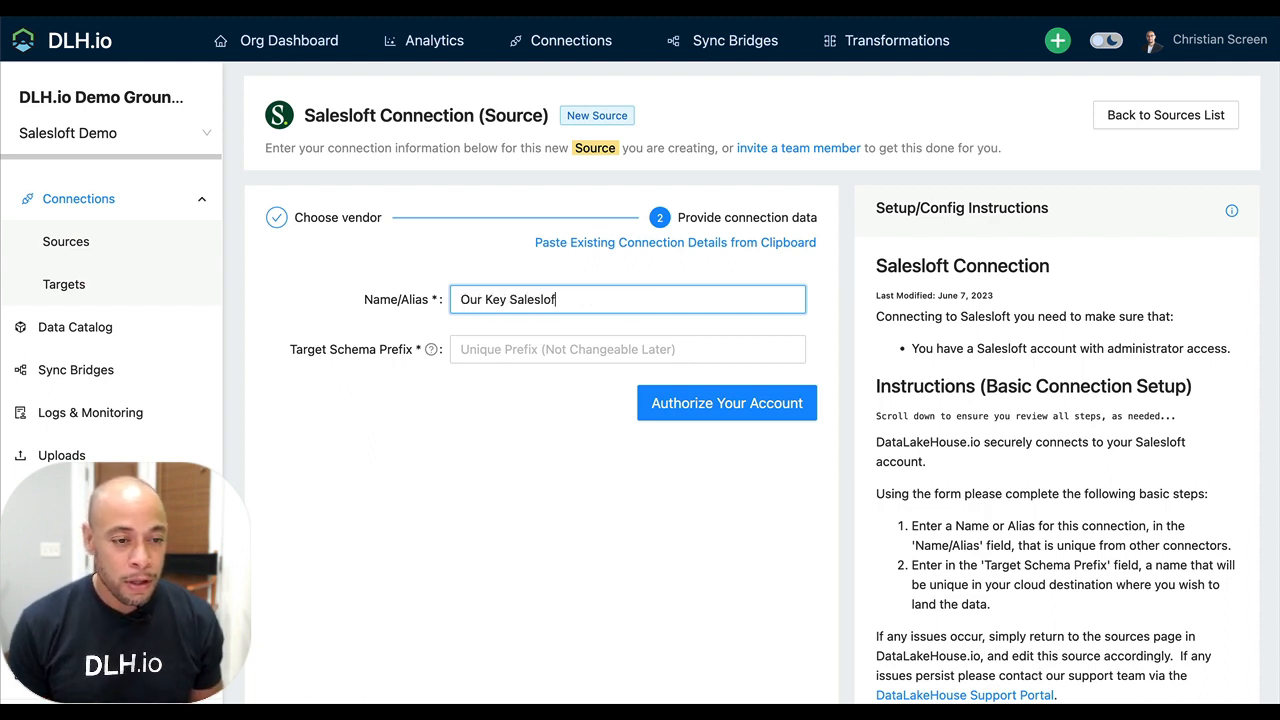
type("t Account")
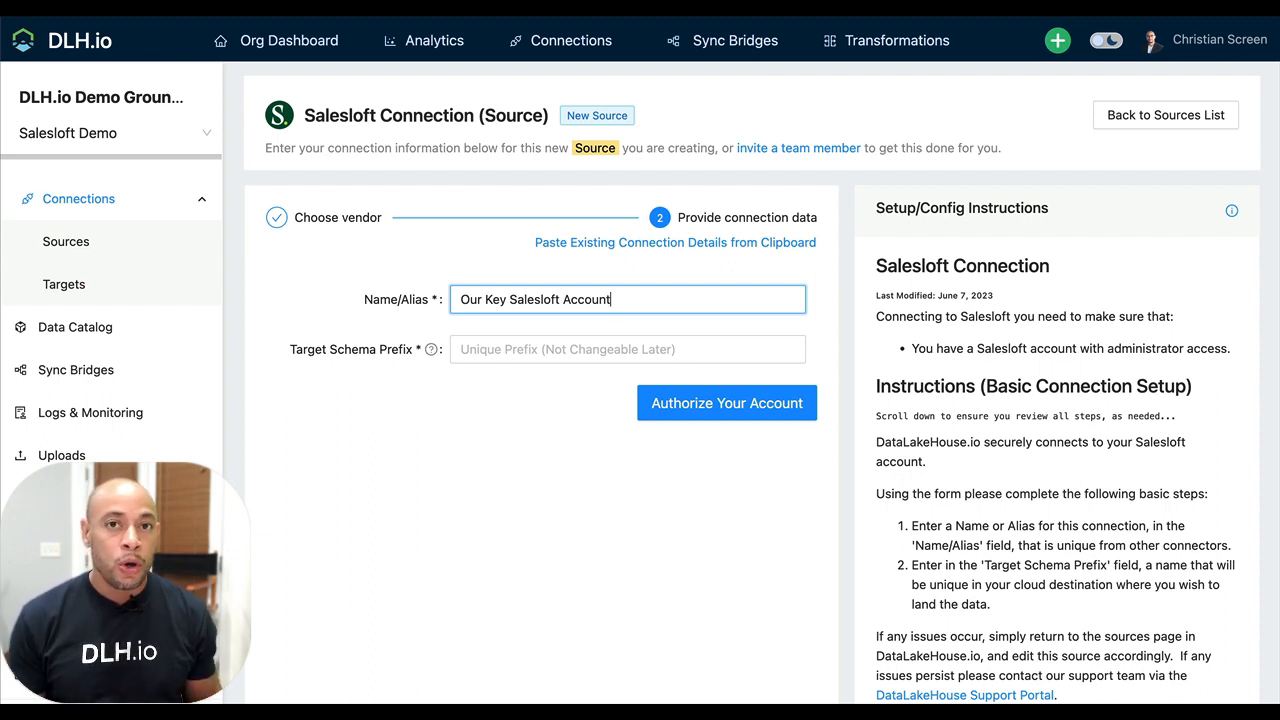
left_click(592, 352)
type("OurKey")
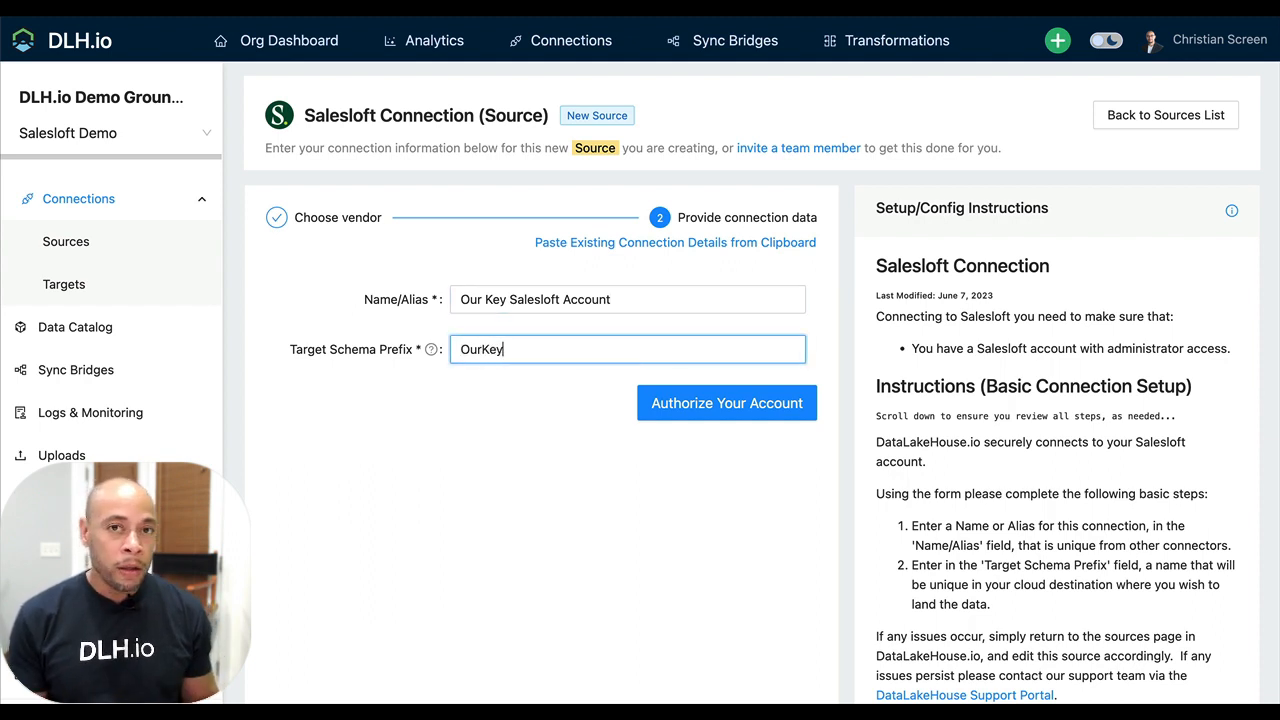
type("Sales")
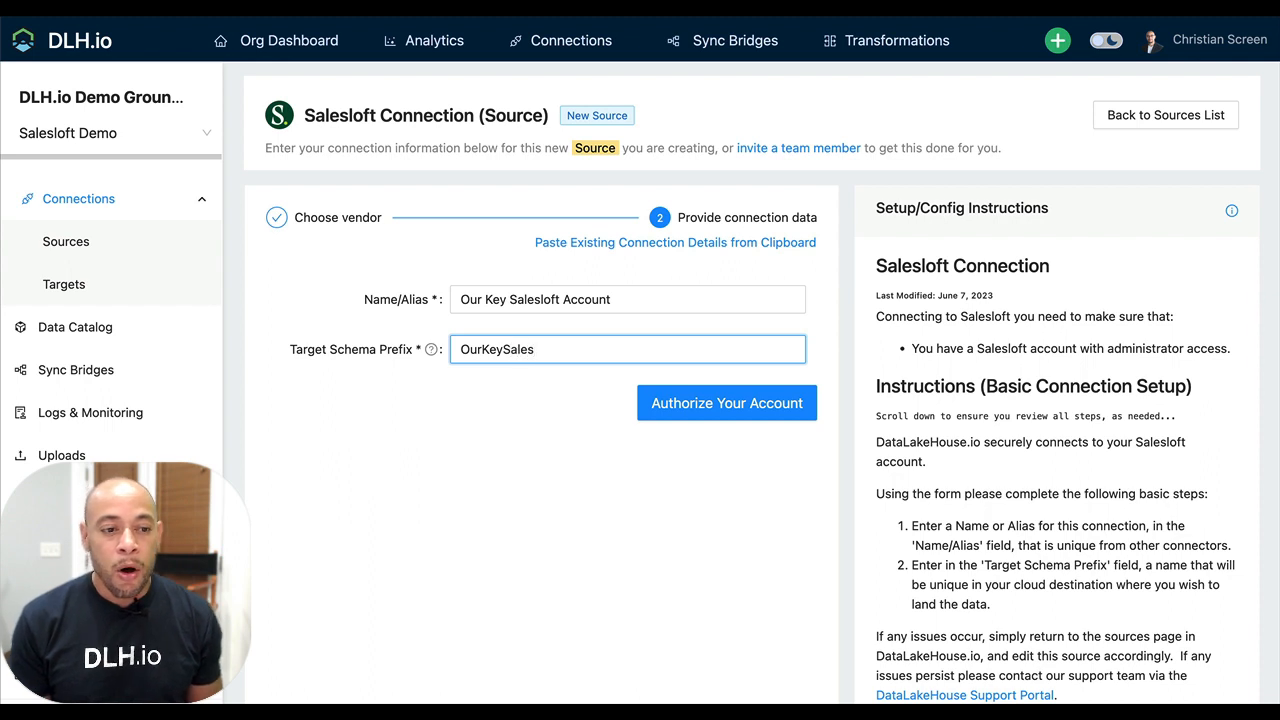
type("loft")
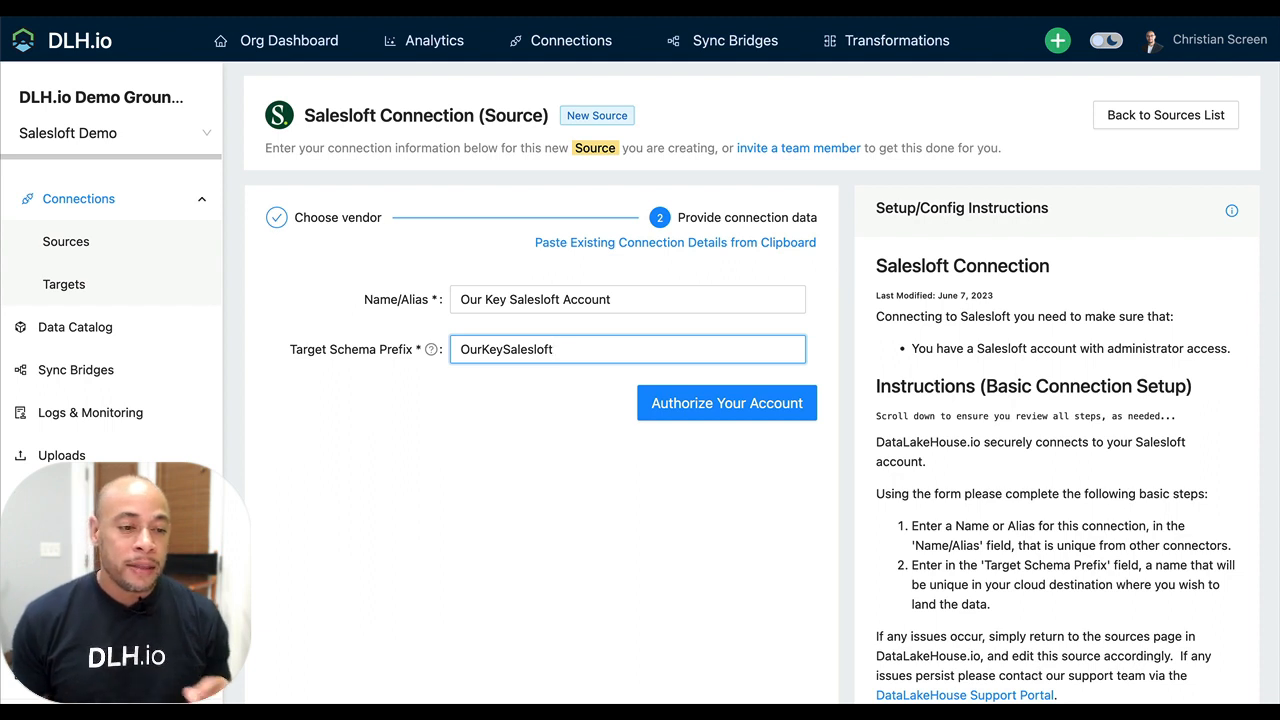
left_click(660, 516)
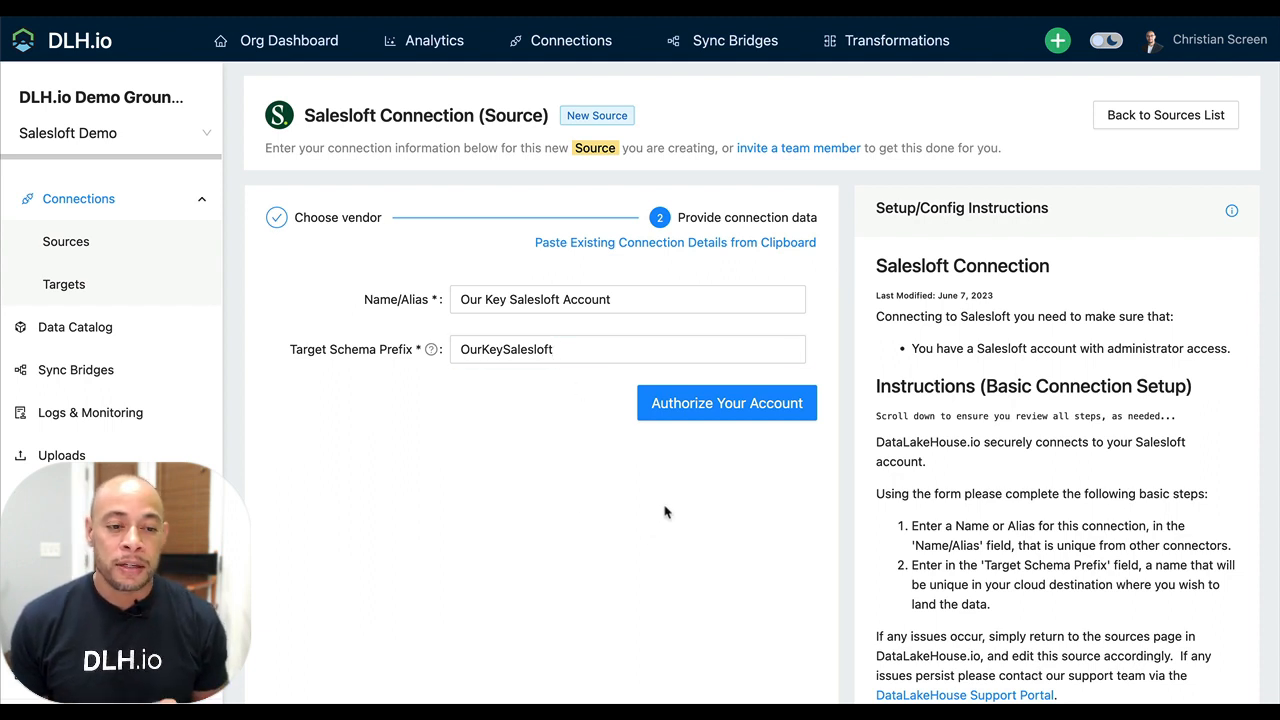
Authorize the Salesloft account by signing in with the account e-mail and password and granting DataLakeHouse.io access
left_click(728, 412)
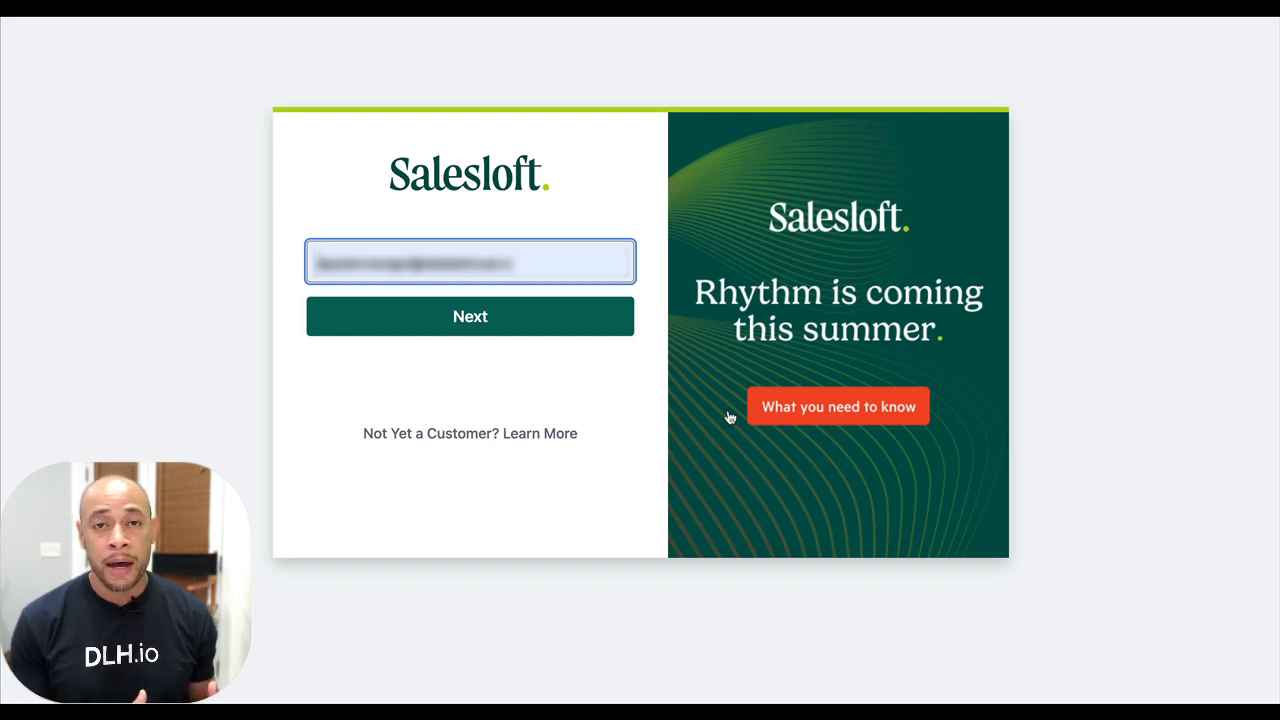
left_click(490, 382)
left_click(518, 333)
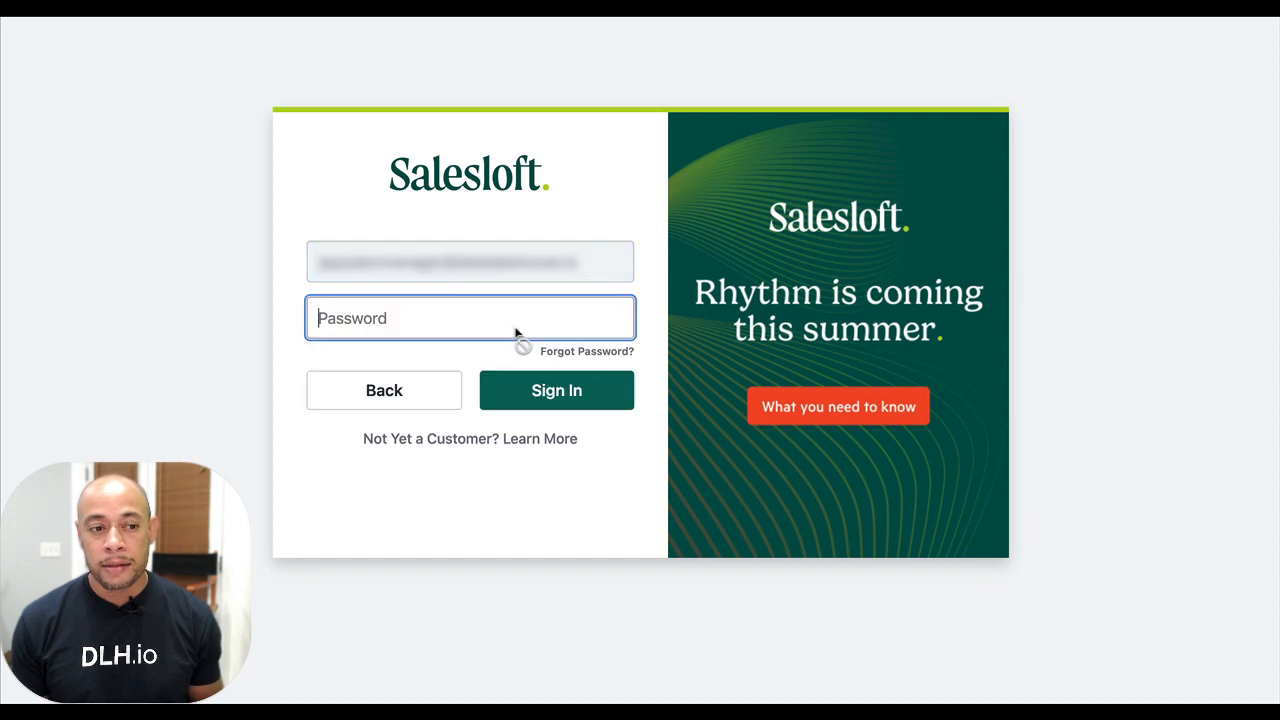
key("ctrl+v")
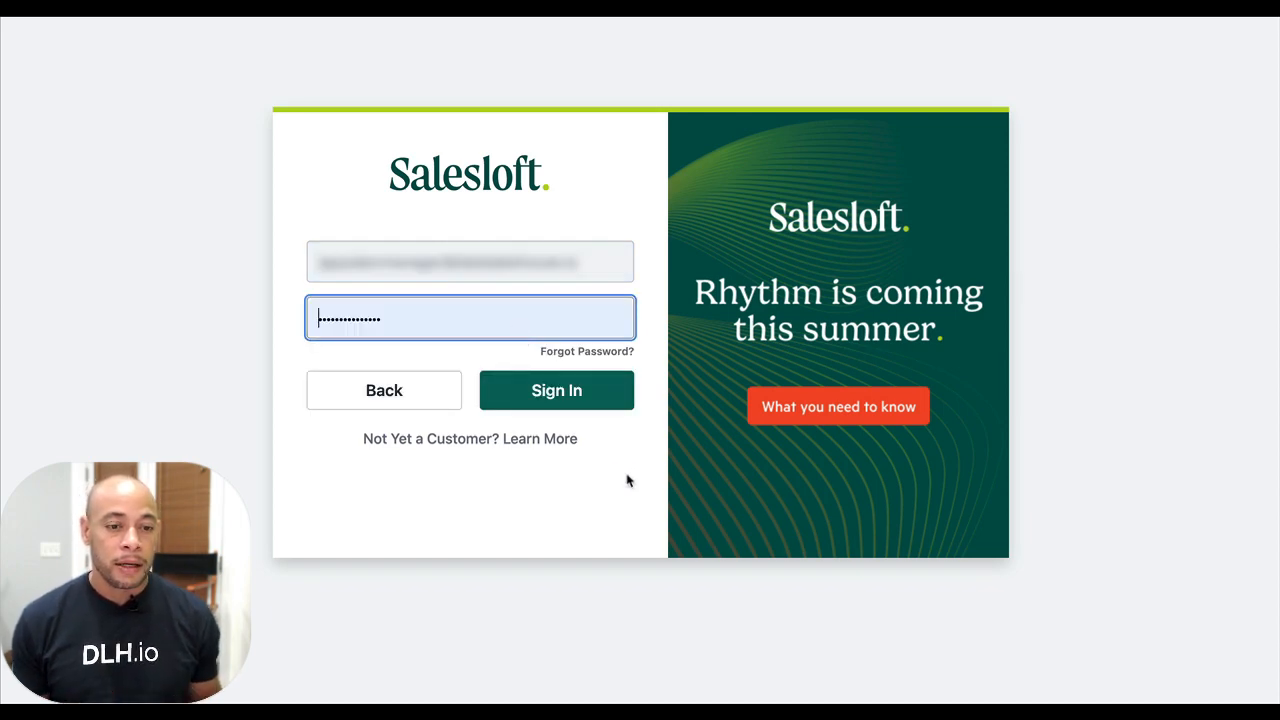
left_click(616, 404)
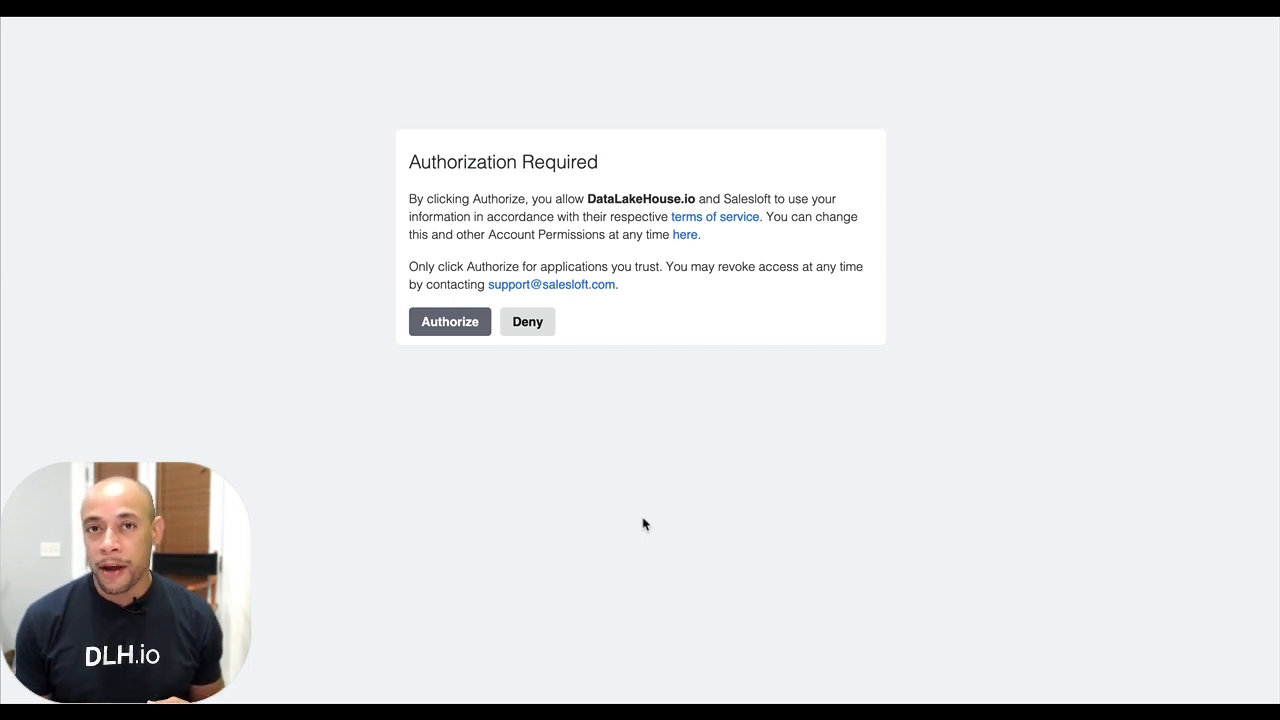
left_click(441, 325)
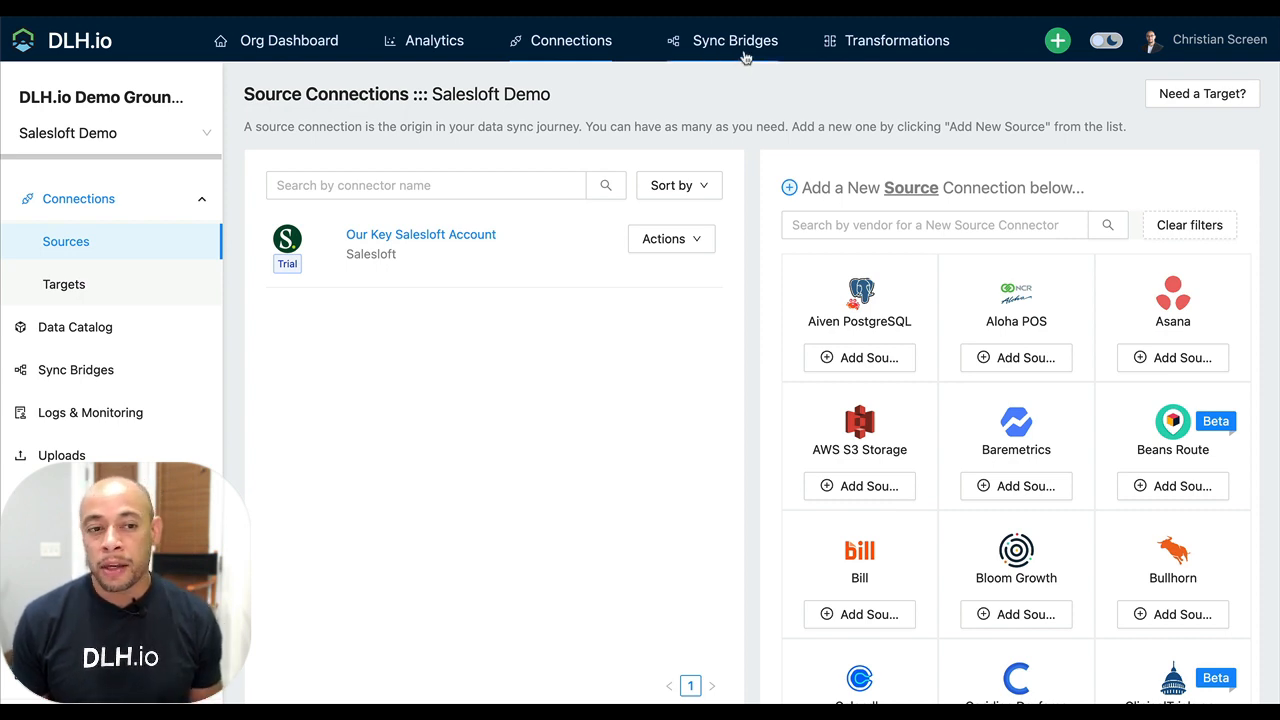
Create and test Snowflake target "Our Snowflake" with database DLH_DEMO_SANDBOX, warehouse DLH_DEMO_WAREHOUSE, and the account URL, user, role and password
left_click(743, 50)
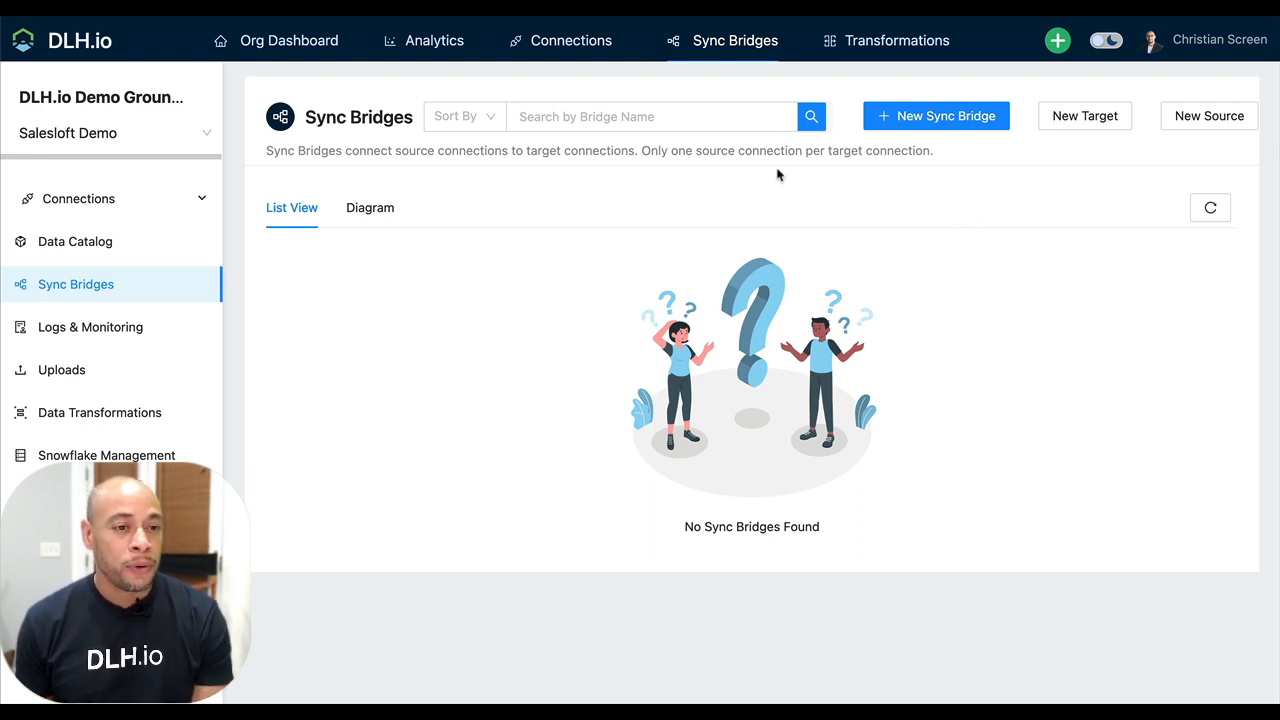
mouse_move(585, 52)
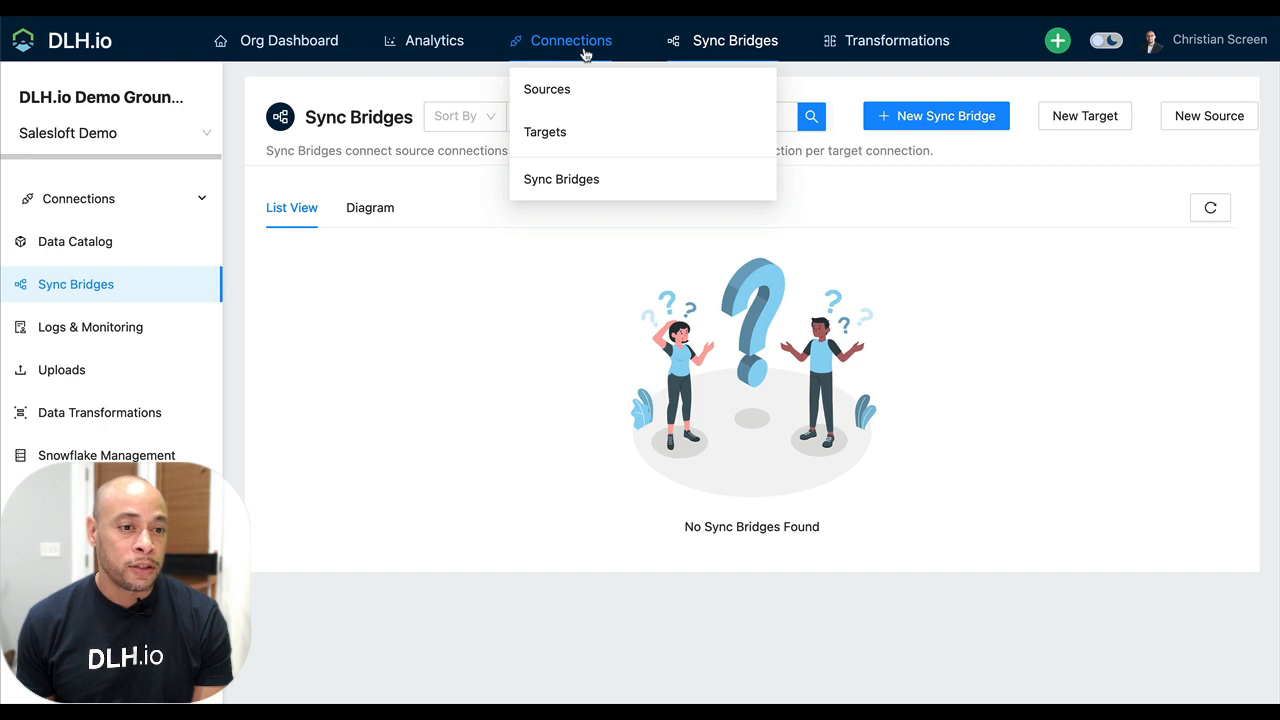
left_click(600, 150)
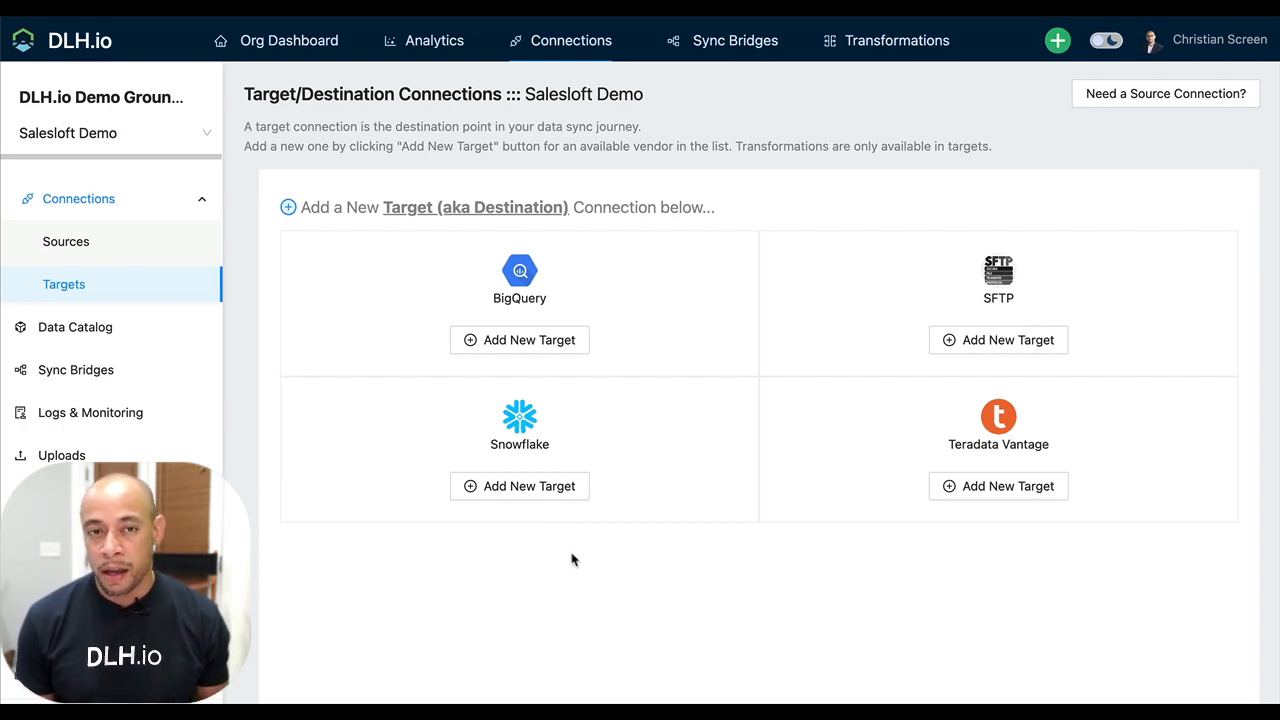
left_click(543, 487)
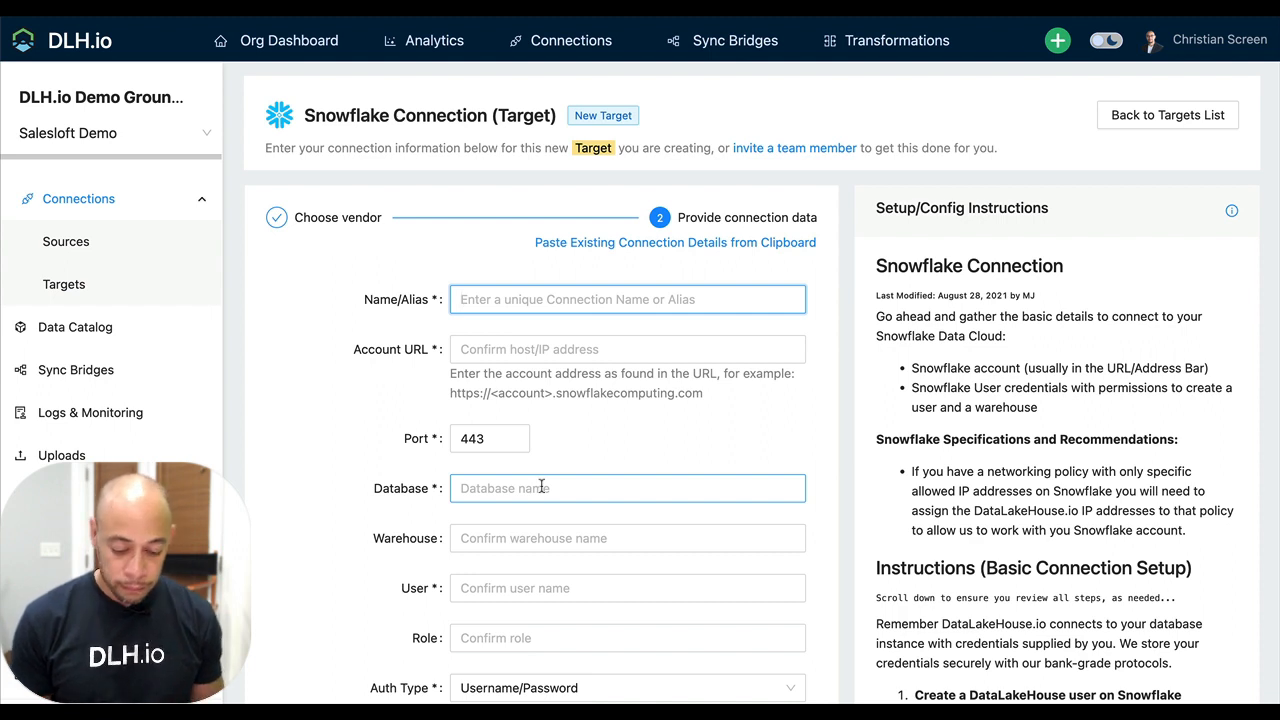
type("Our Snowflake")
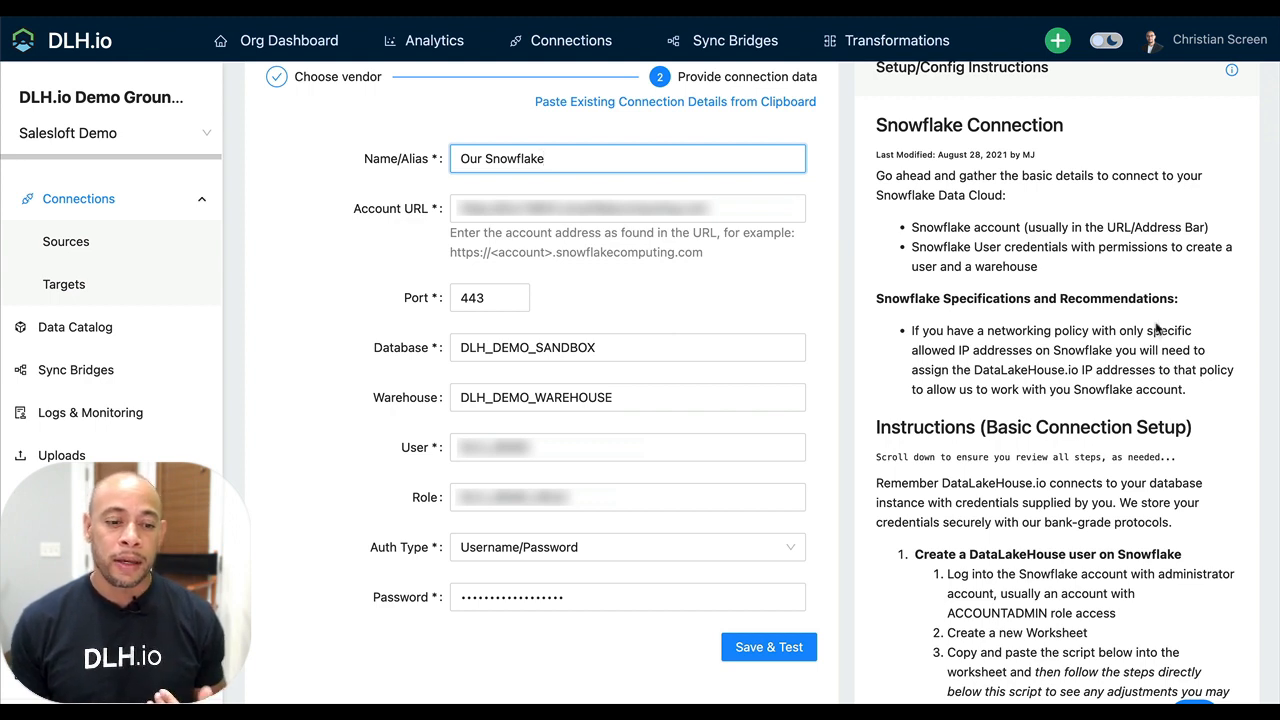
left_click(789, 647)
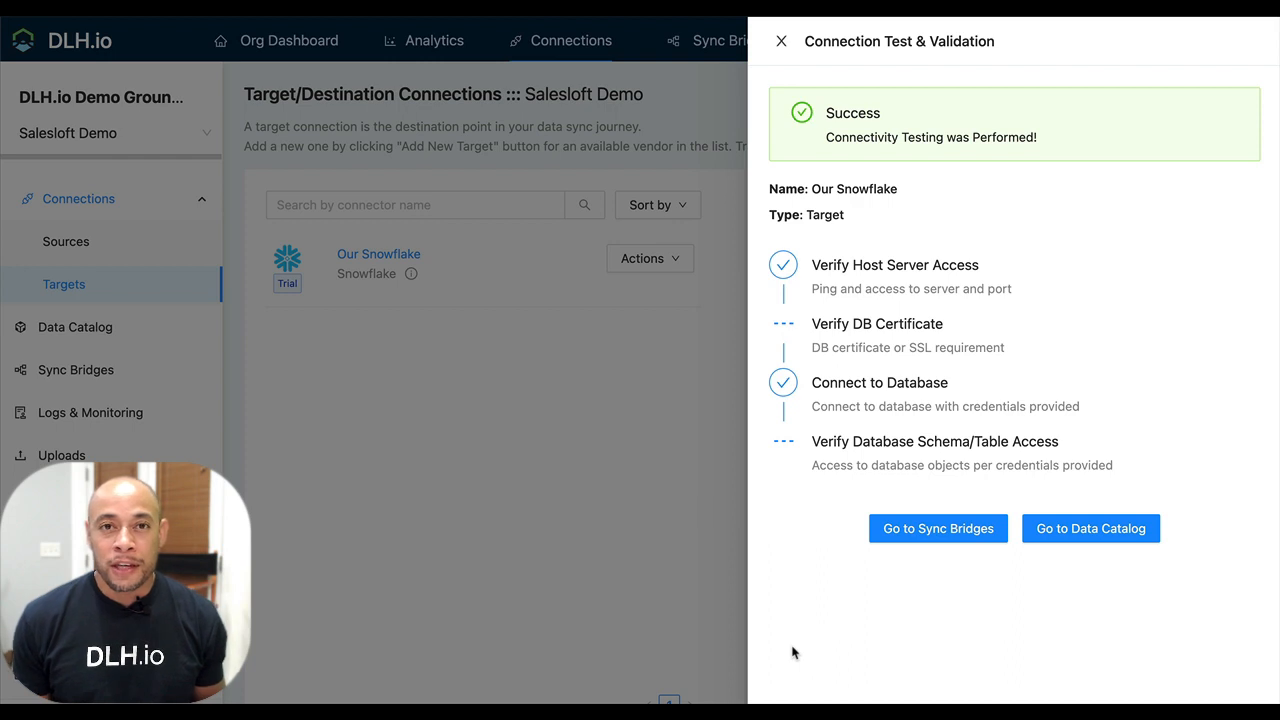
Start a new sync bridge and name it "Salesloft to Snowflake"
left_click(969, 537)
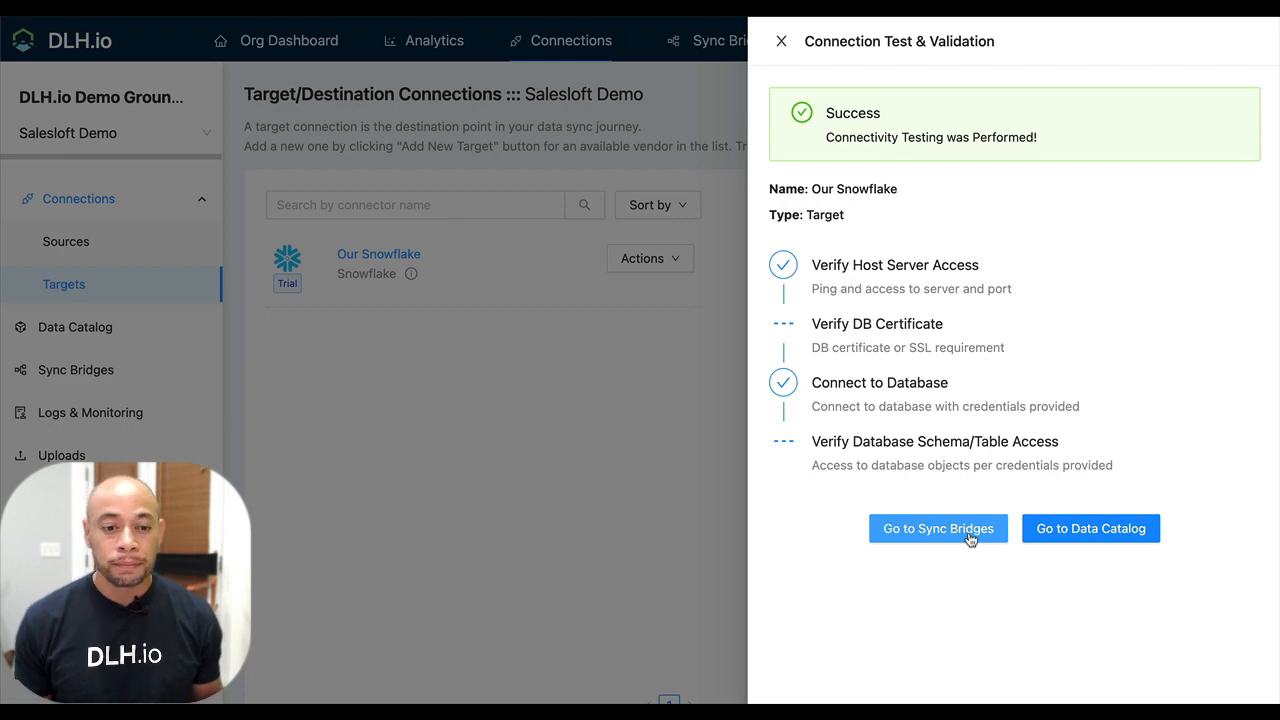
left_click(938, 528)
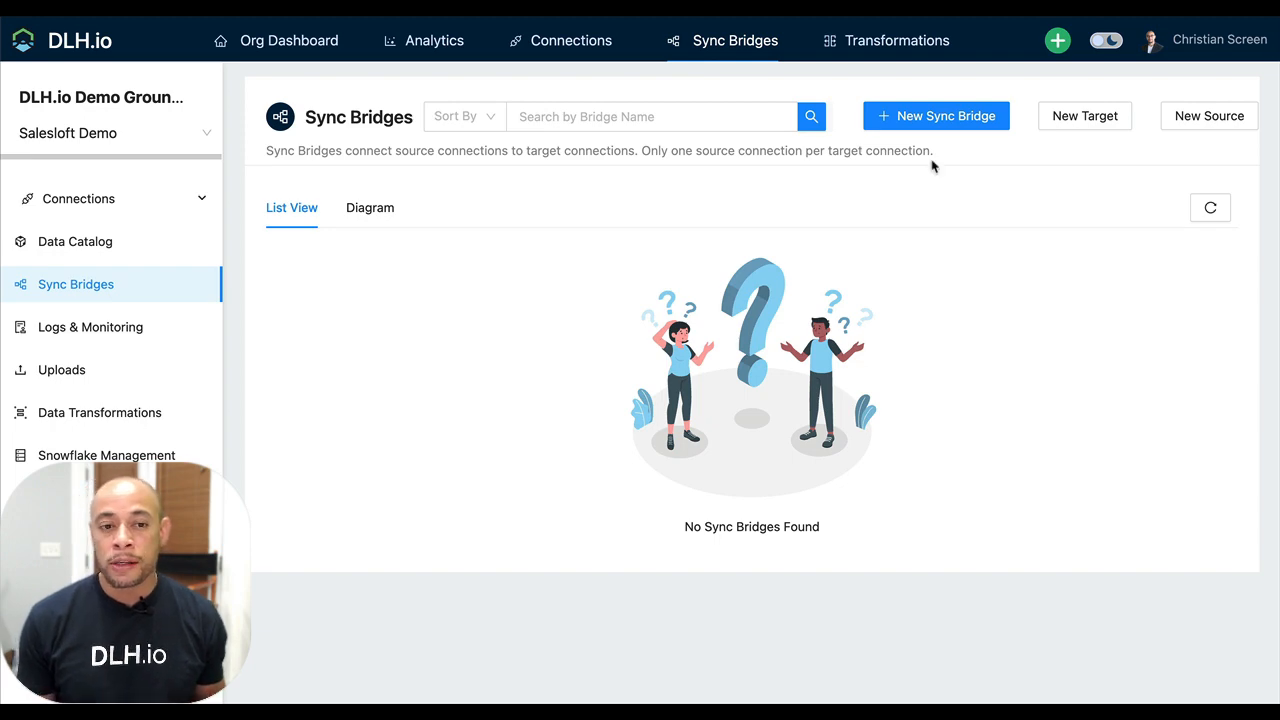
left_click(929, 123)
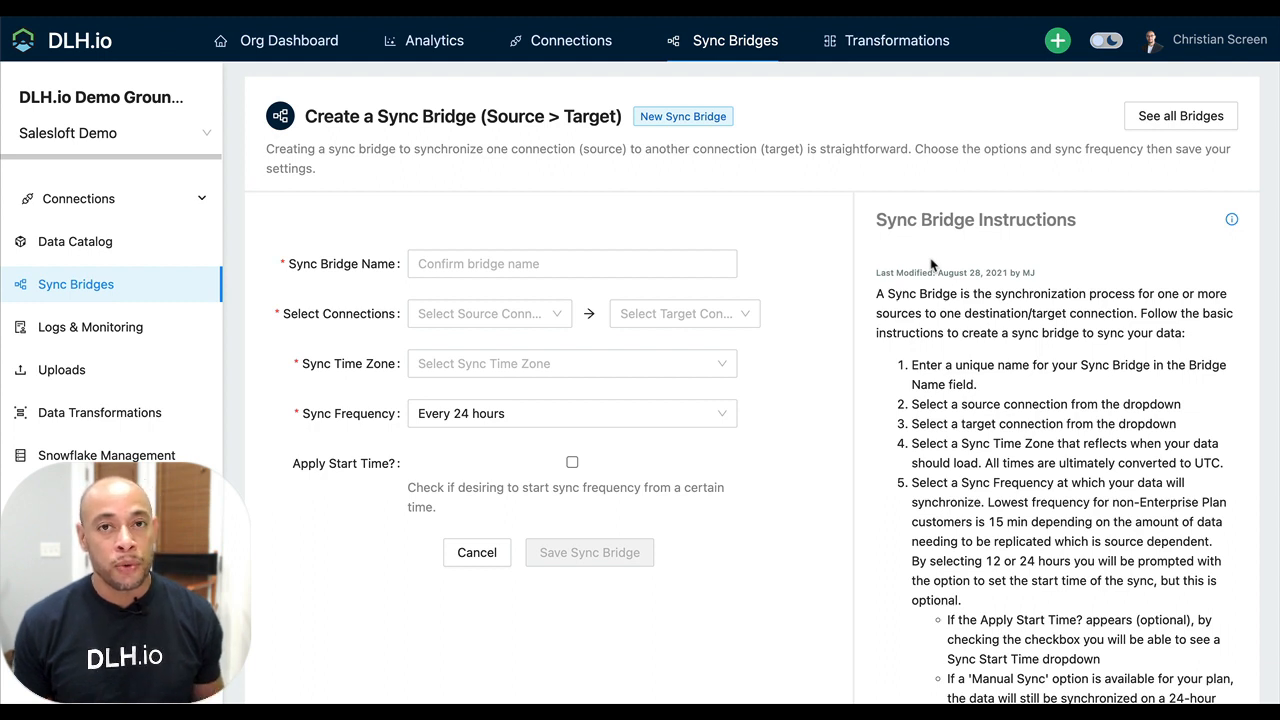
left_click(451, 259)
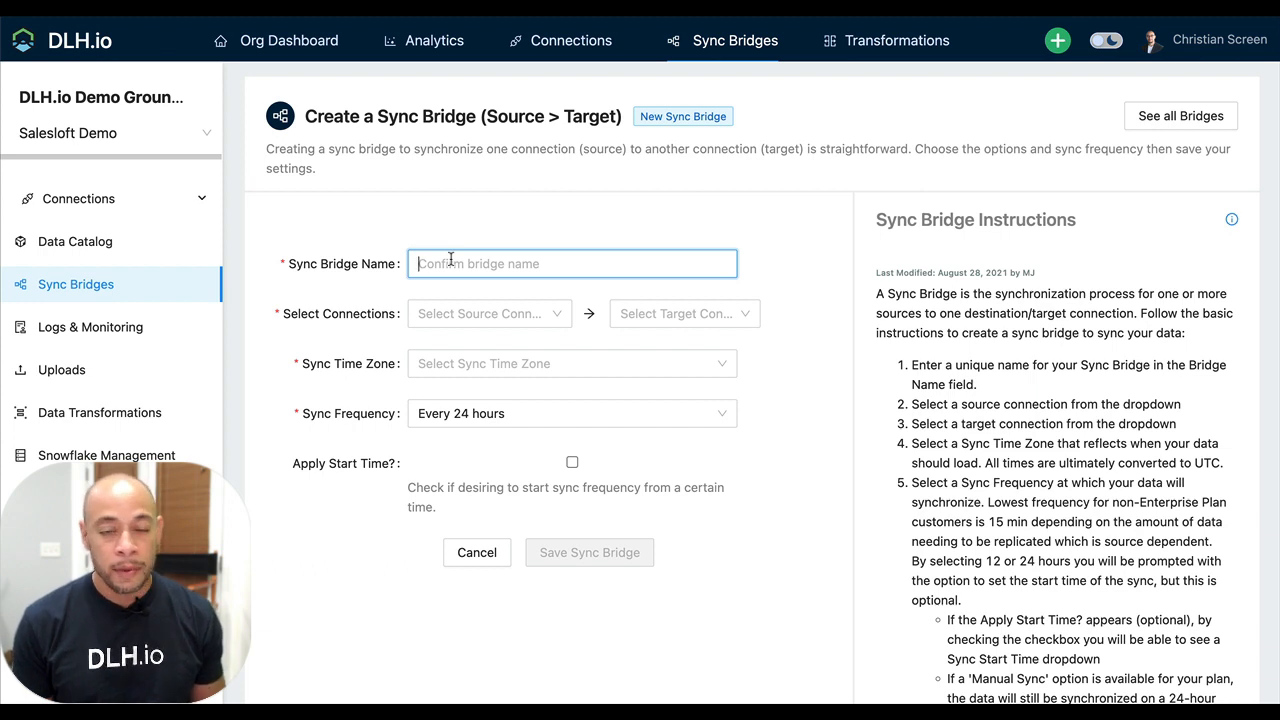
type("Sales")
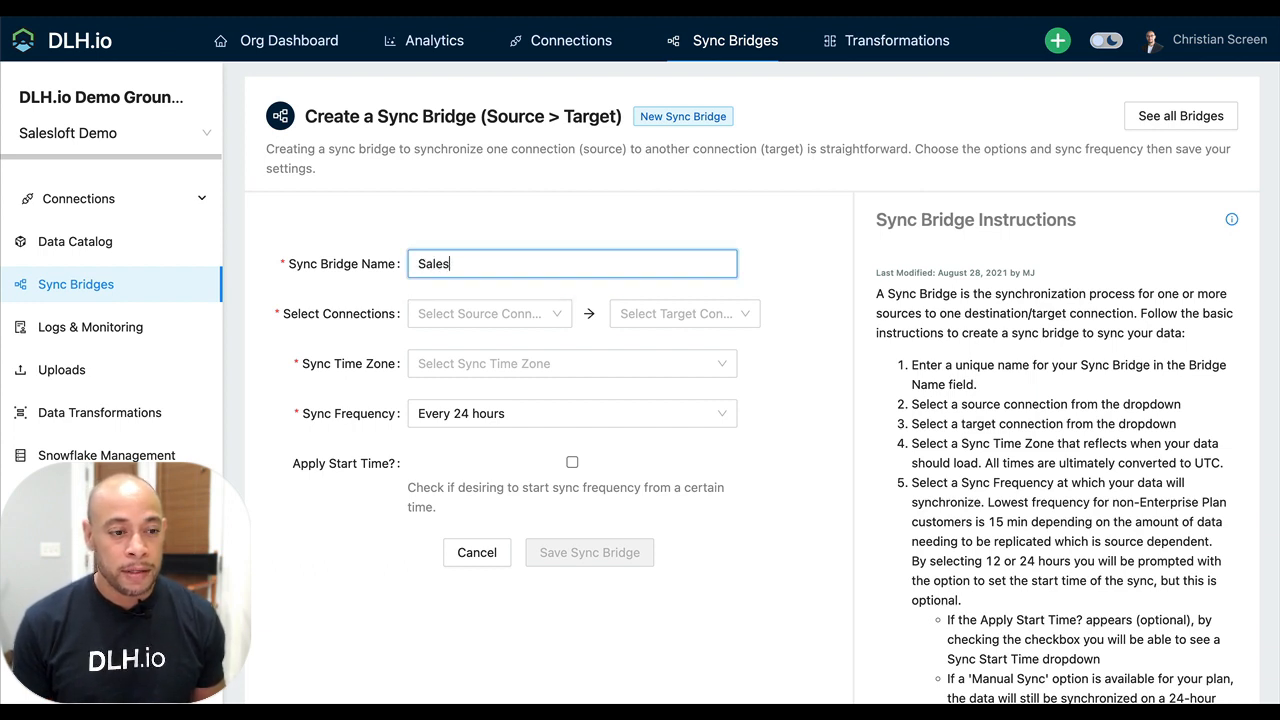
type("loft to Snowl")
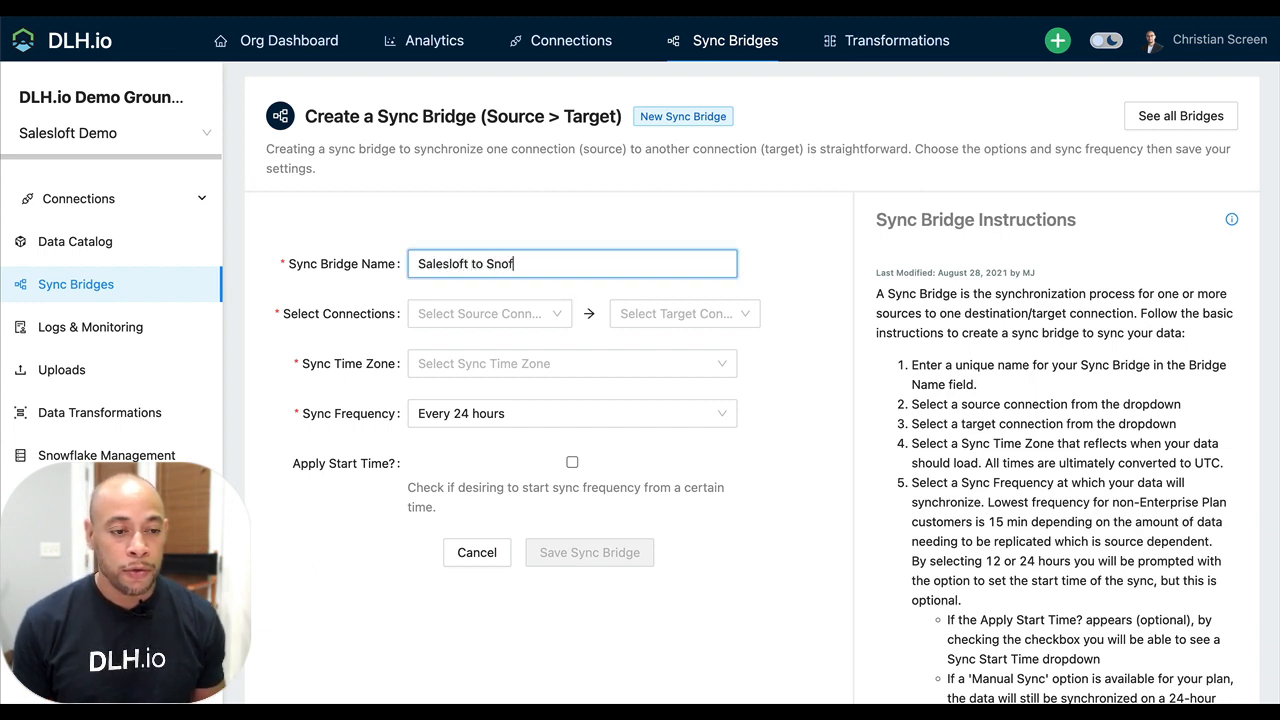
type("flake")
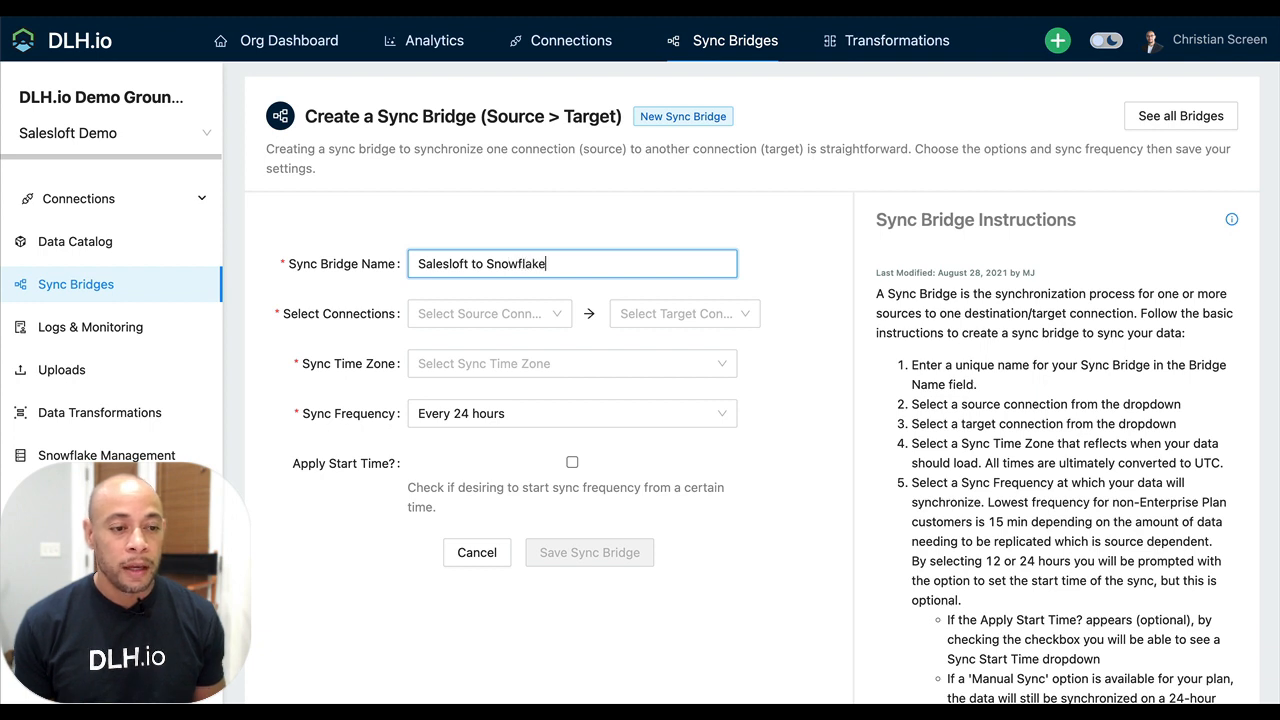
Set the bridge's source connection to Our Key Salesloft Account and its target connection to Our Snowflake
left_click(536, 314)
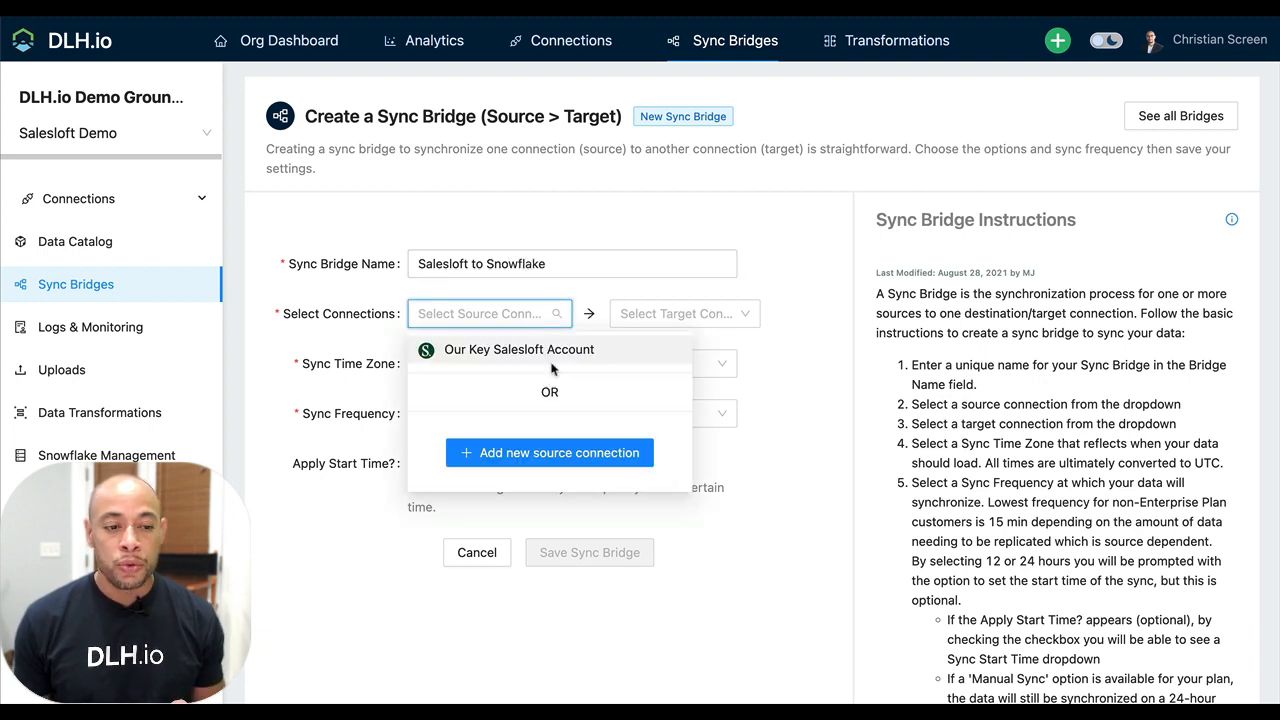
left_click(557, 352)
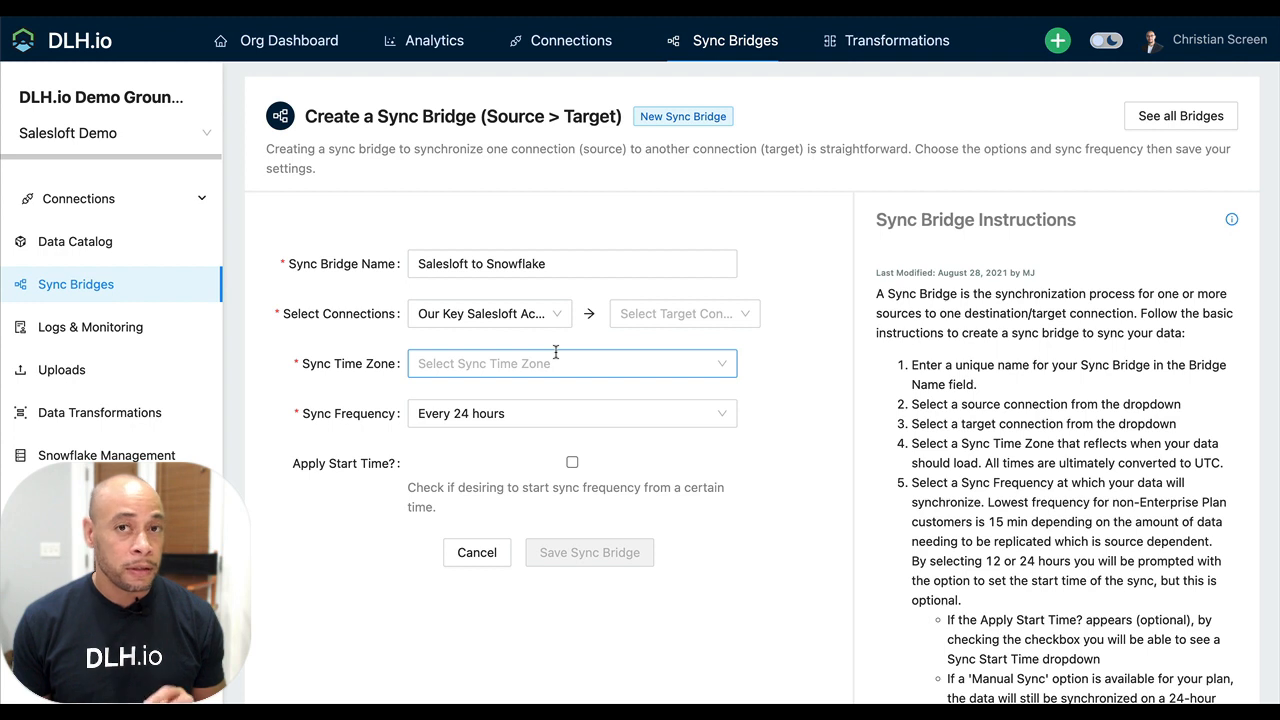
left_click(677, 314)
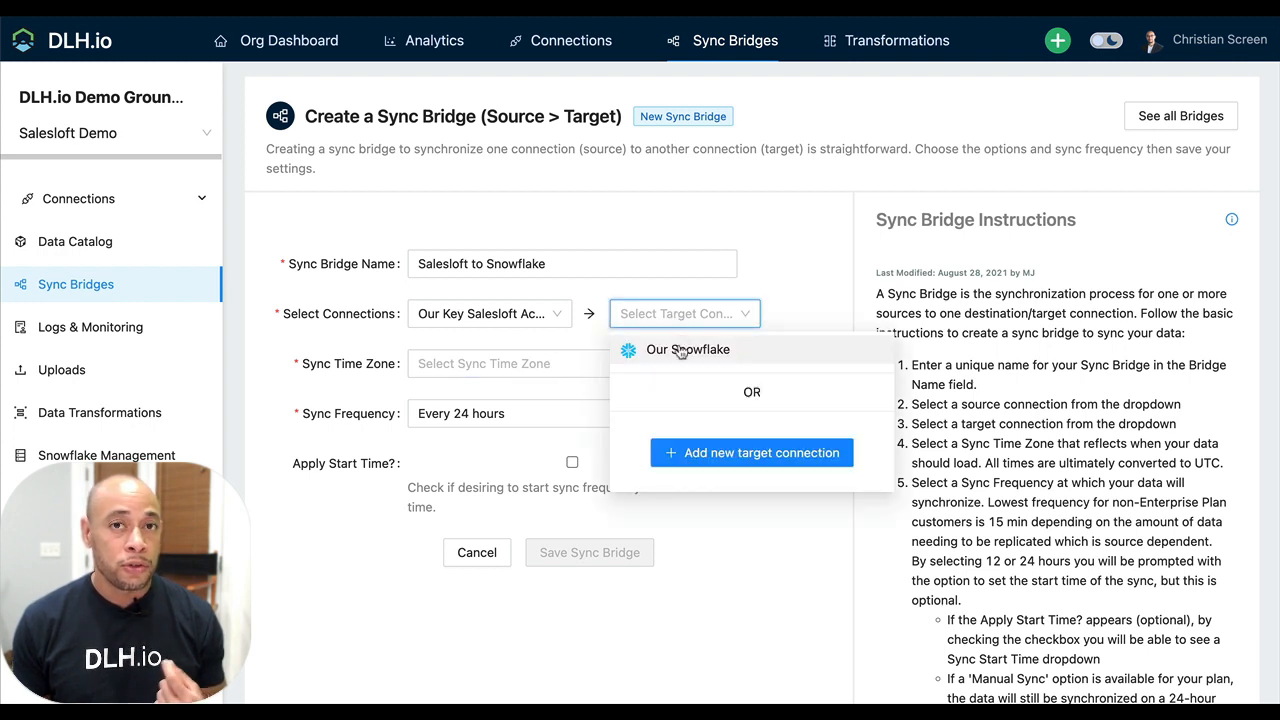
left_click(680, 352)
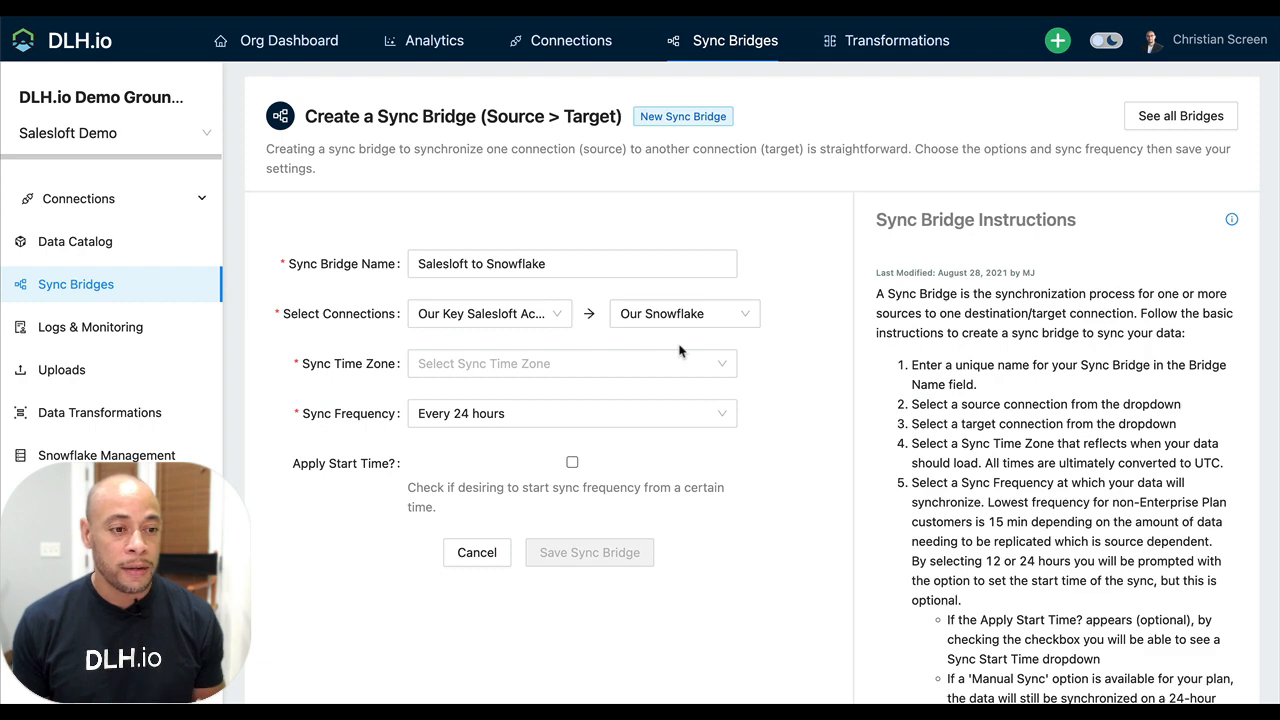
Set the sync time zone to America/Los Angeles (GMT-8:00) and save the sync bridge
left_click(616, 364)
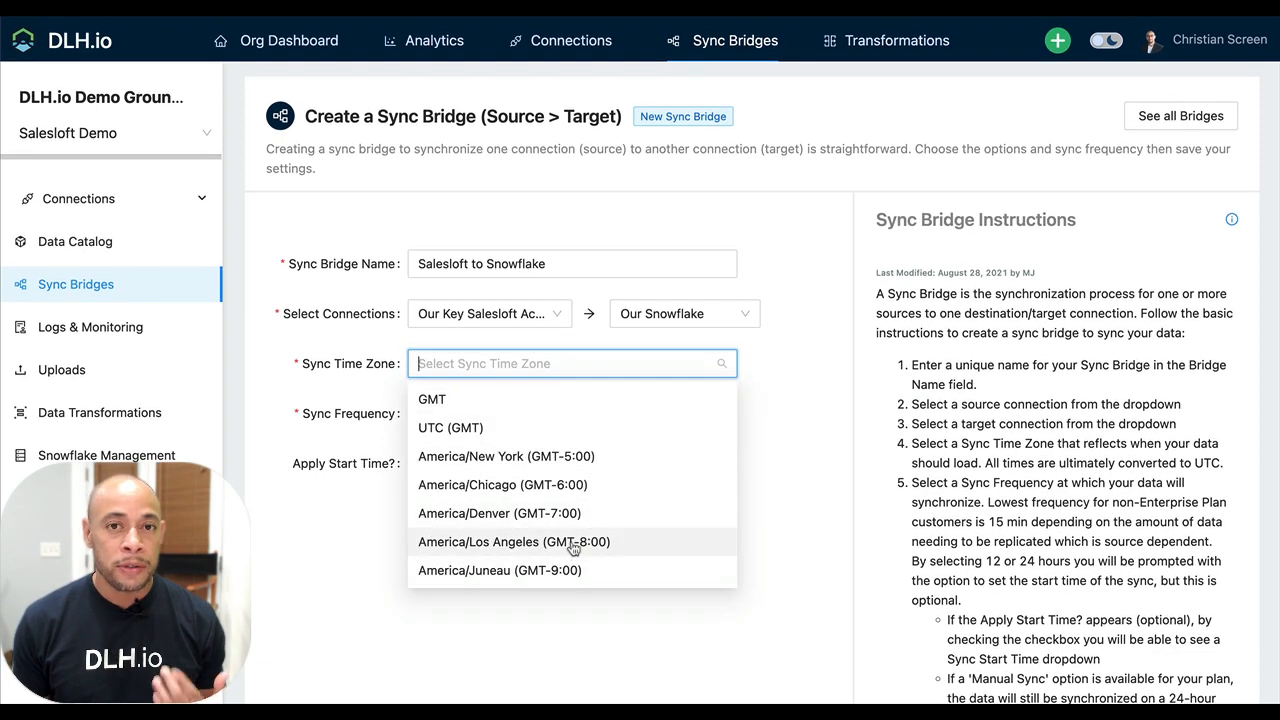
left_click(572, 544)
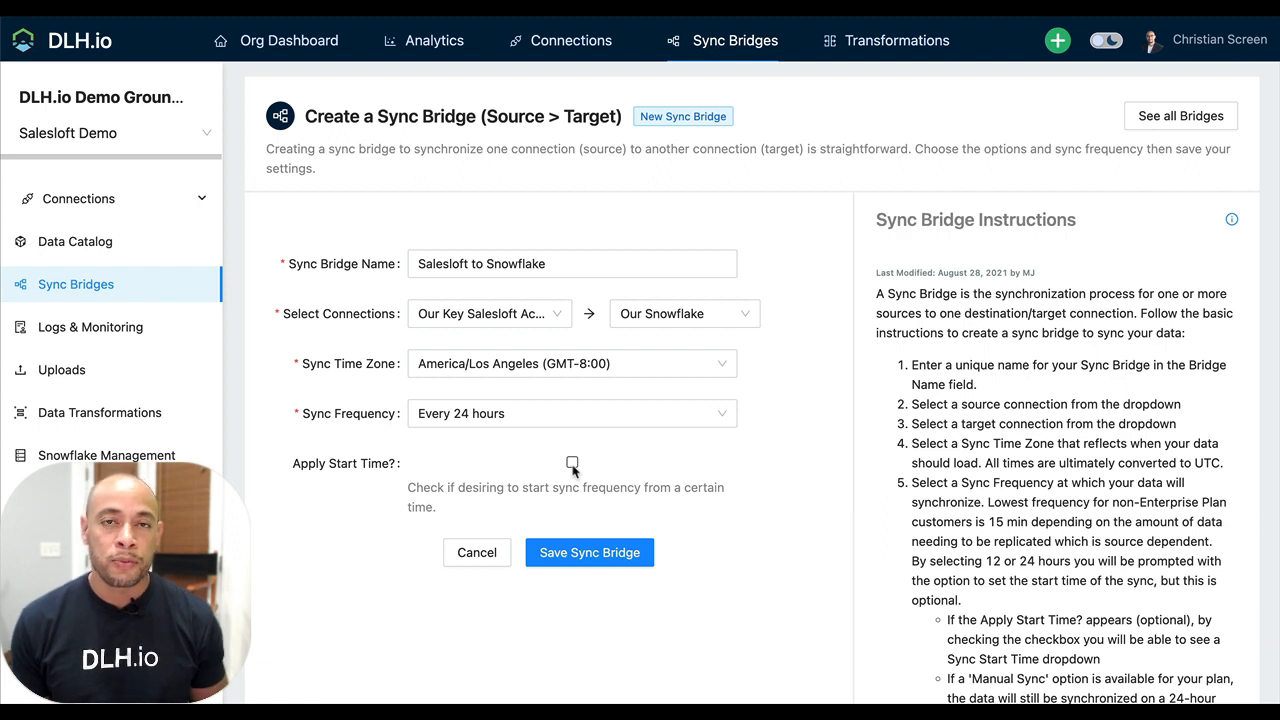
left_click(620, 562)
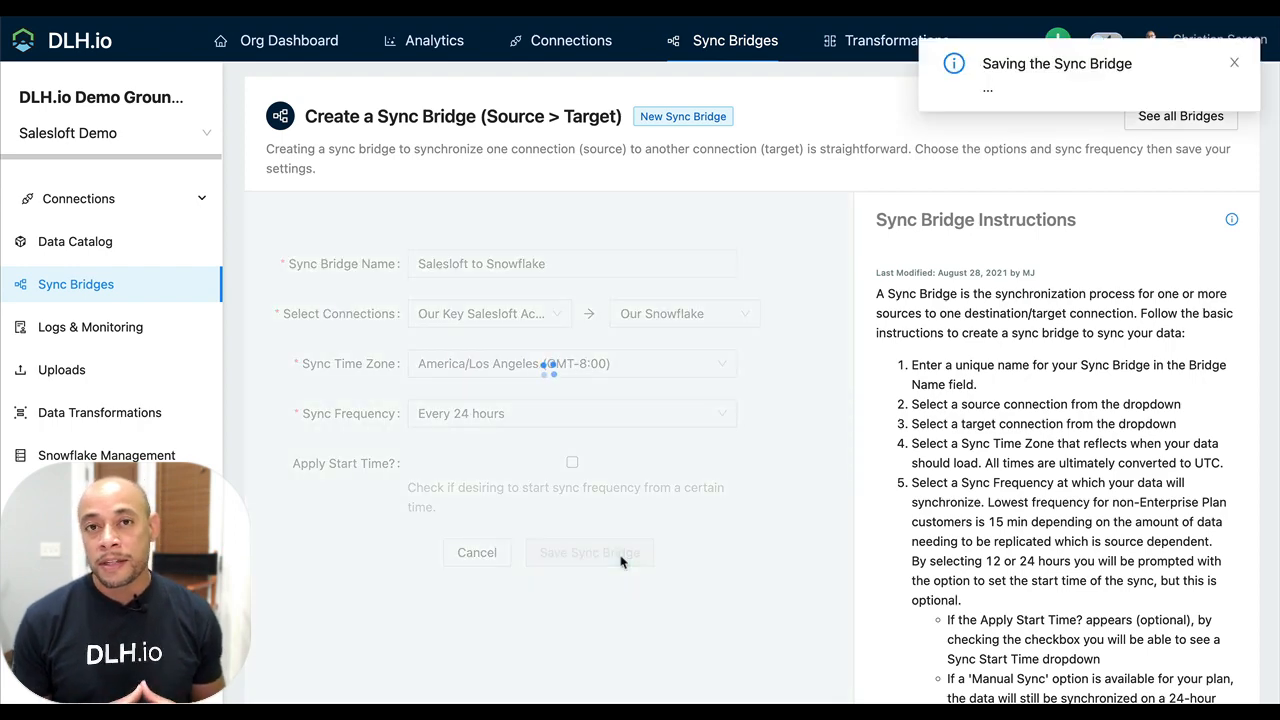